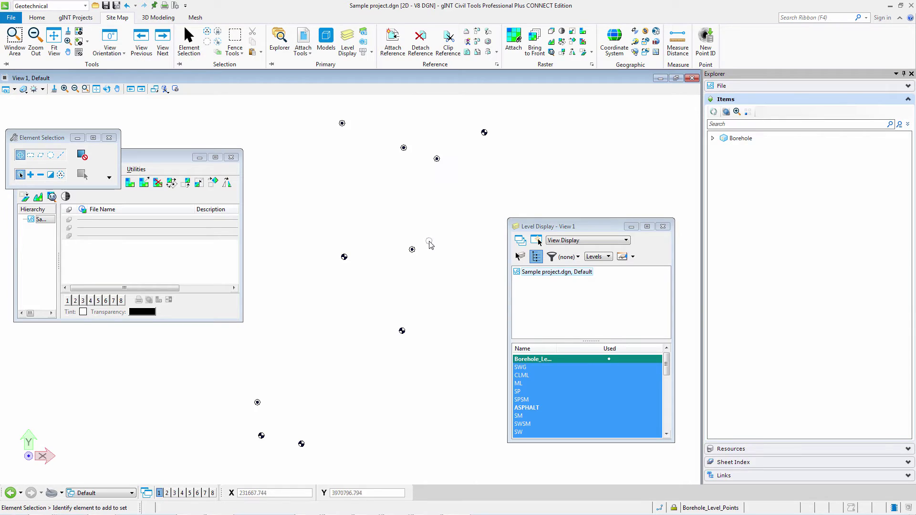
Step: Zoom out to show all borehole points, then switch to the USGS geologic maps page in Chrome
scroll(423, 245, "down", 1)
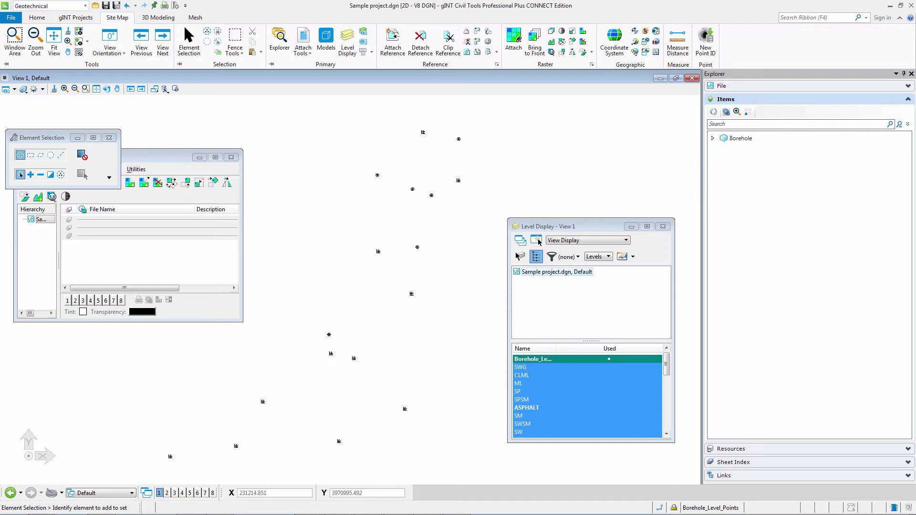
key("alt+Tab")
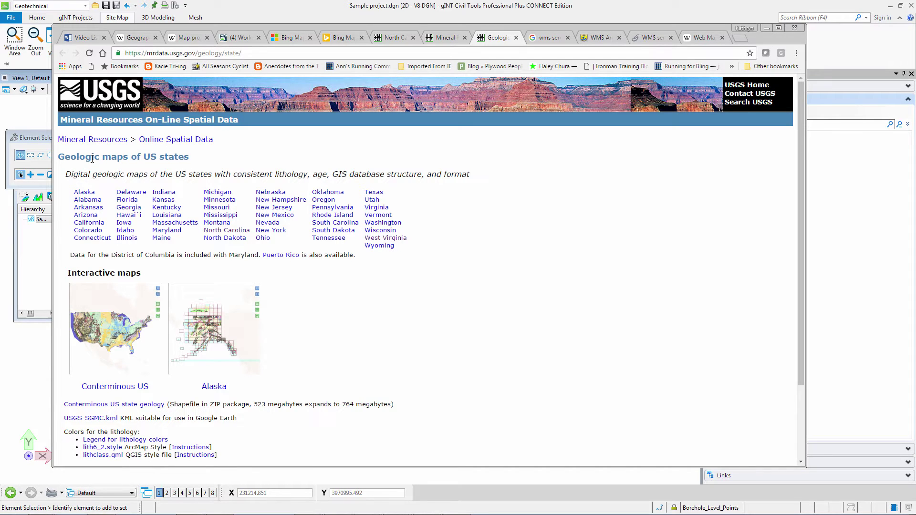
Step: Open the North Carolina geologic map page and scroll down to its OGC WMS link
left_click(224, 232)
scroll(375, 263, "down", 3)
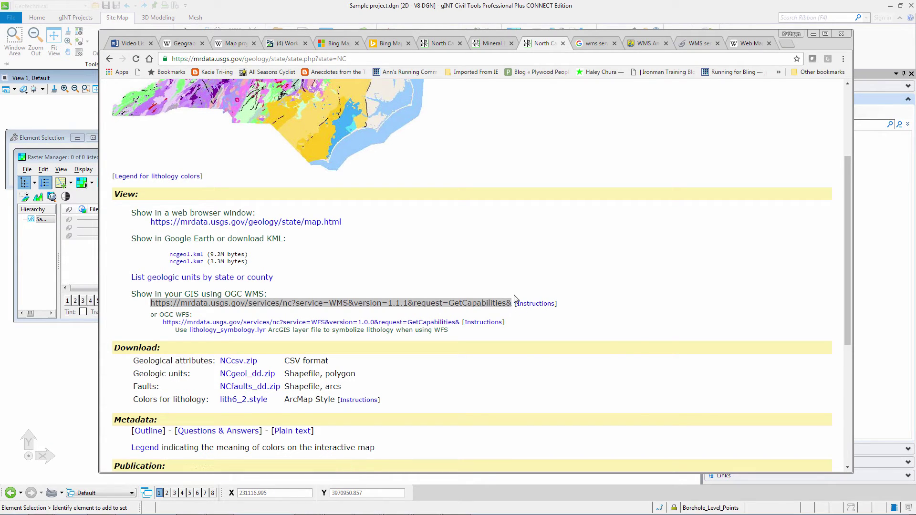
Step: Paste the copied OGC WMS capabilities URL into the WMS Map Editor server field and load its layers
right_click(514, 297)
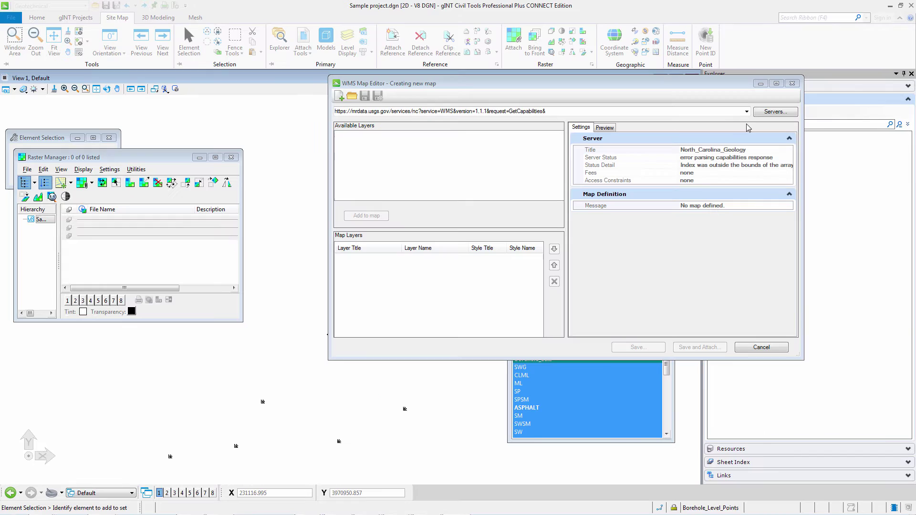
left_click(702, 112)
key("ctrl+a")
key("BackSpace")
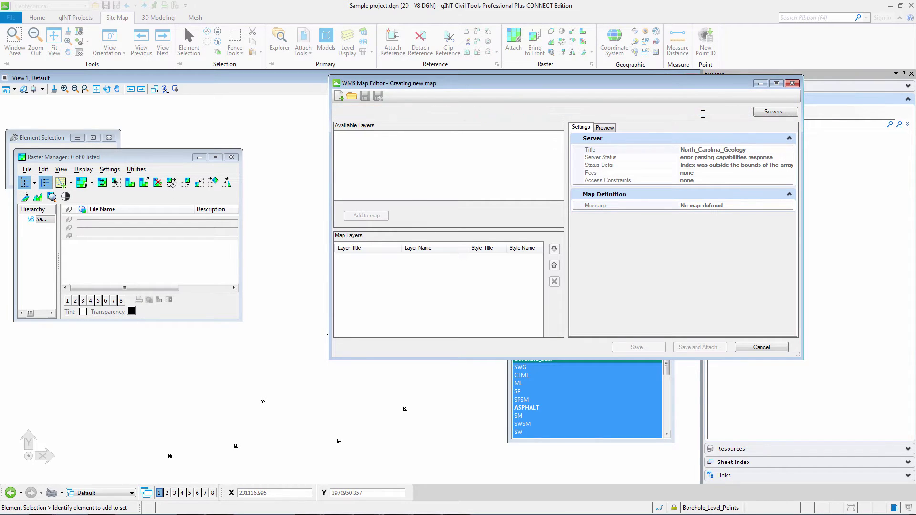
type("https://mrdata.usgs.gov/services/nc?request=GetCapabilities&service=WMS&version=1.1.1")
key("Return")
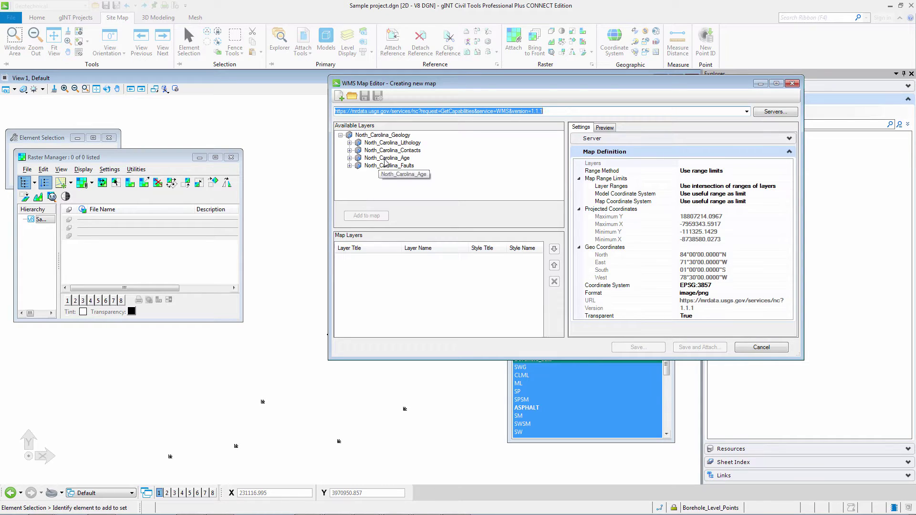
Step: Add the North Carolina faults-low and faults-high layers to the map
left_click(350, 143)
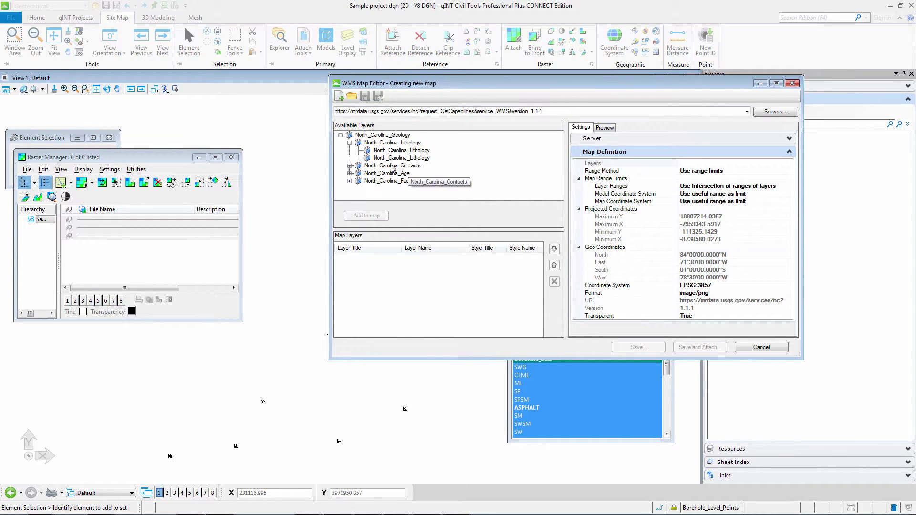
left_click(350, 181)
left_click(408, 189)
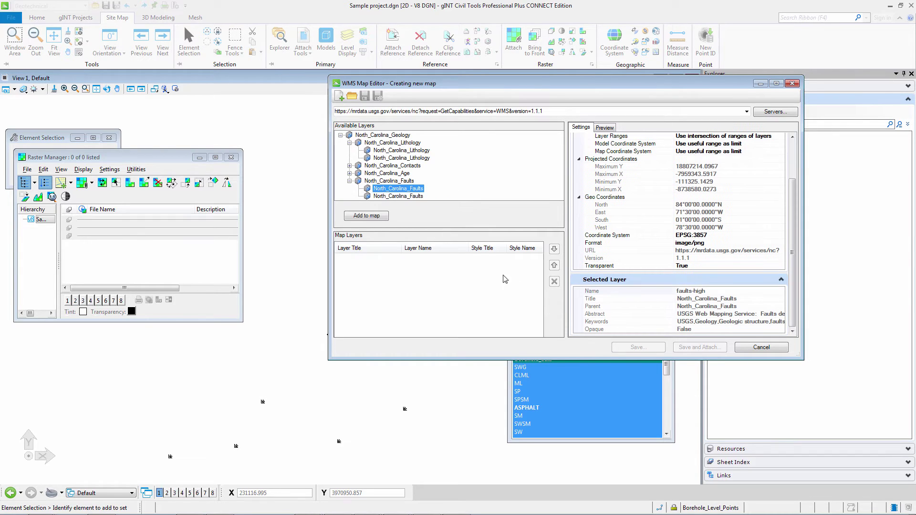
left_click(419, 196)
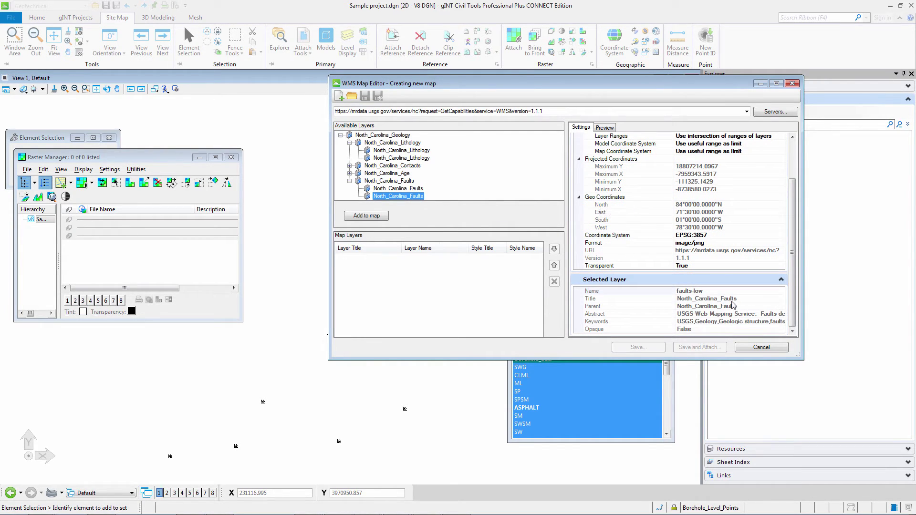
double_click(409, 196)
double_click(408, 188)
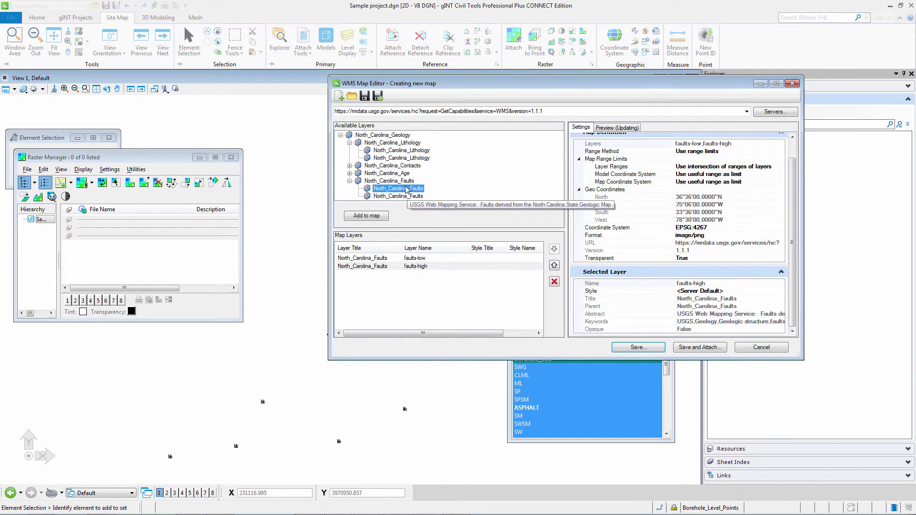
Step: Add the two lithology layers and the contacts-high and contacts-low layers
double_click(407, 162)
double_click(409, 152)
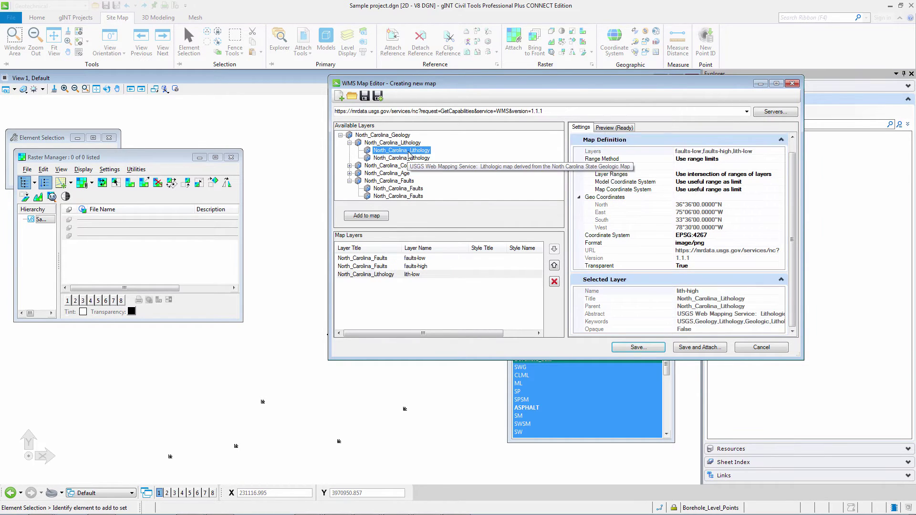
left_click(403, 166)
left_click(350, 165)
double_click(402, 173)
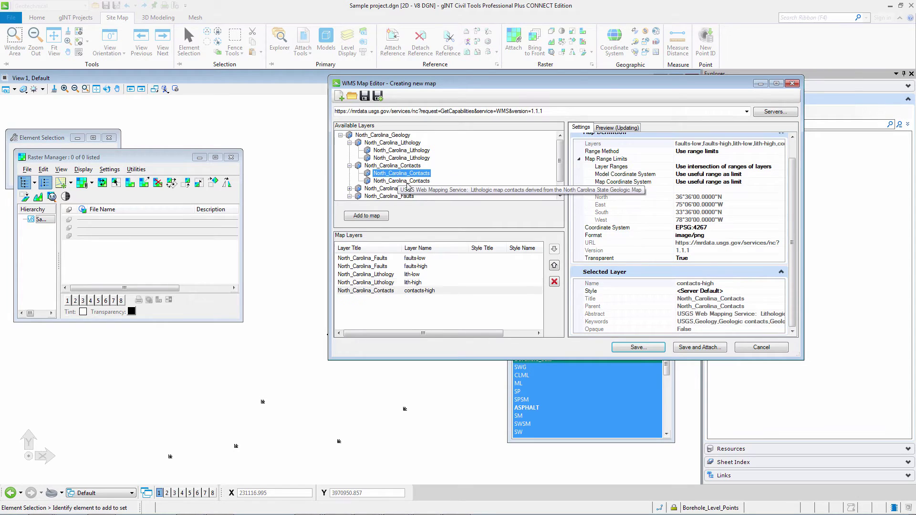
double_click(402, 181)
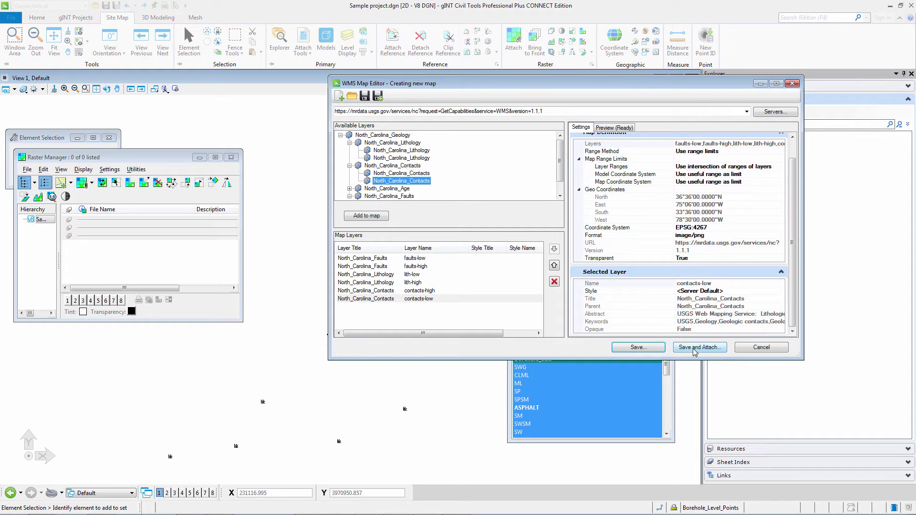
Step: Save the WMS map definition as 'example' in the Delivery folder
left_click(637, 347)
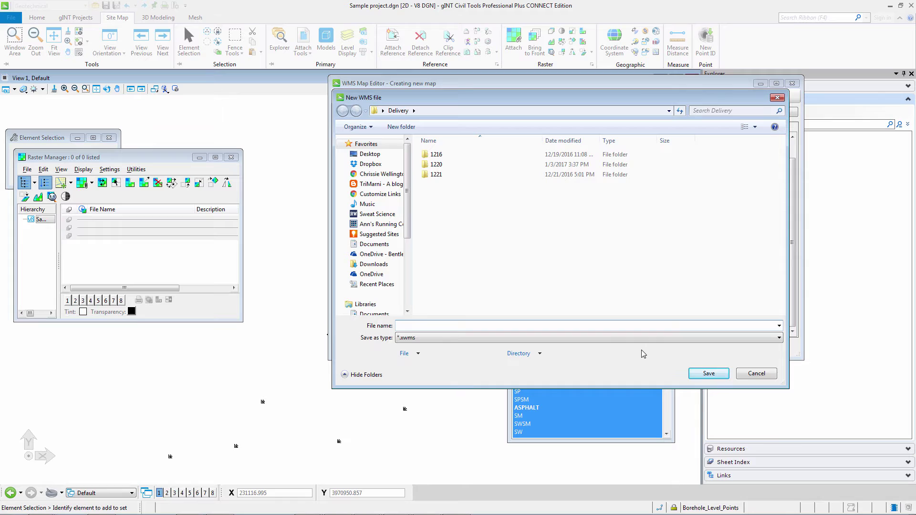
type("example")
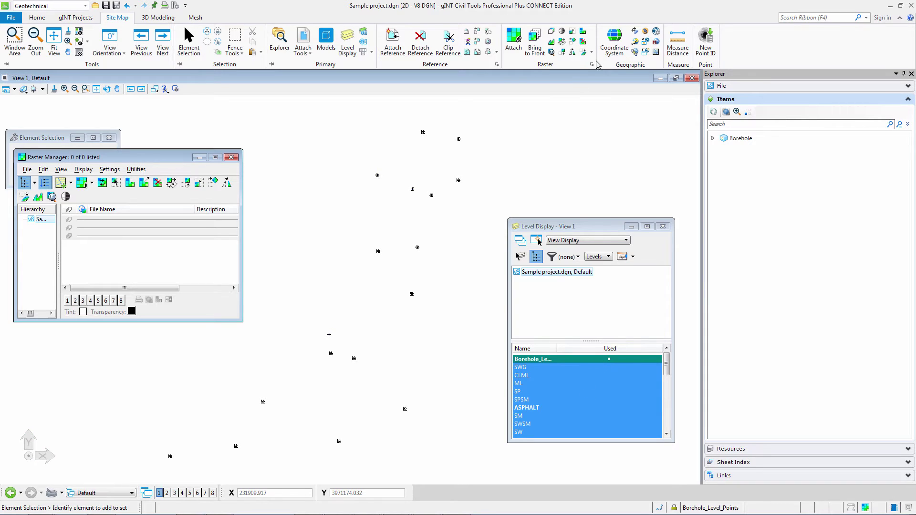
Step: Choose to attach a WMS map and select the example.xwms file
left_click(27, 169)
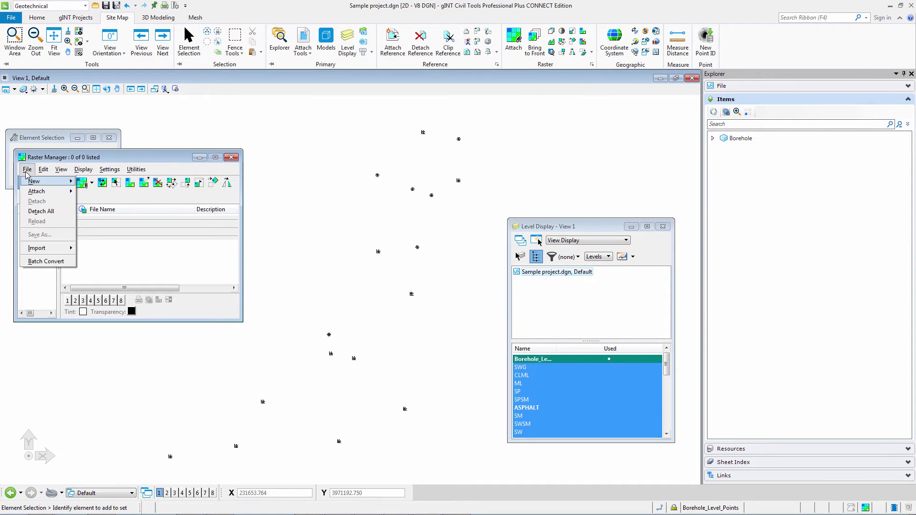
mouse_move(34, 192)
left_click(97, 202)
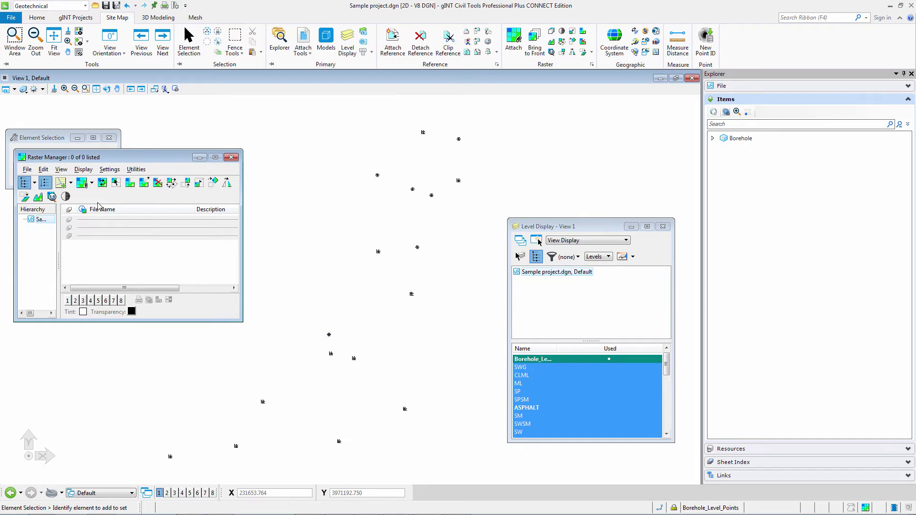
left_click(200, 97)
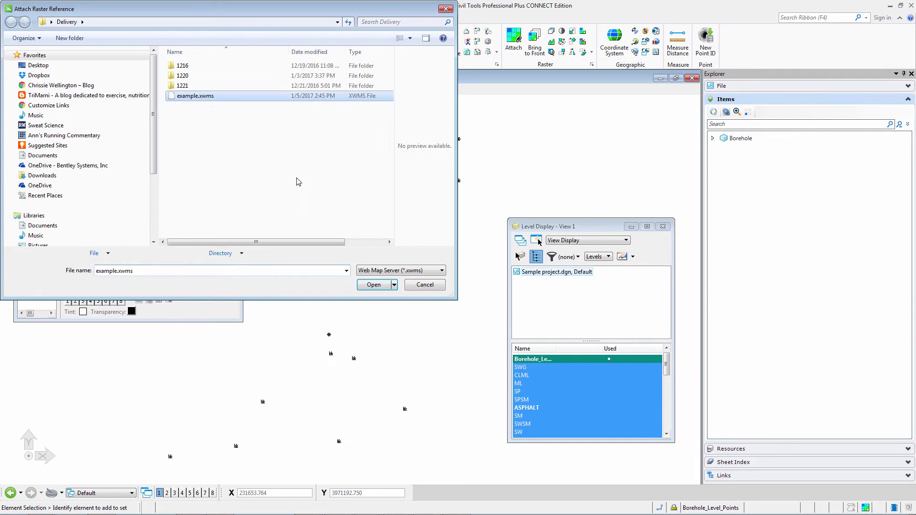
left_click(373, 285)
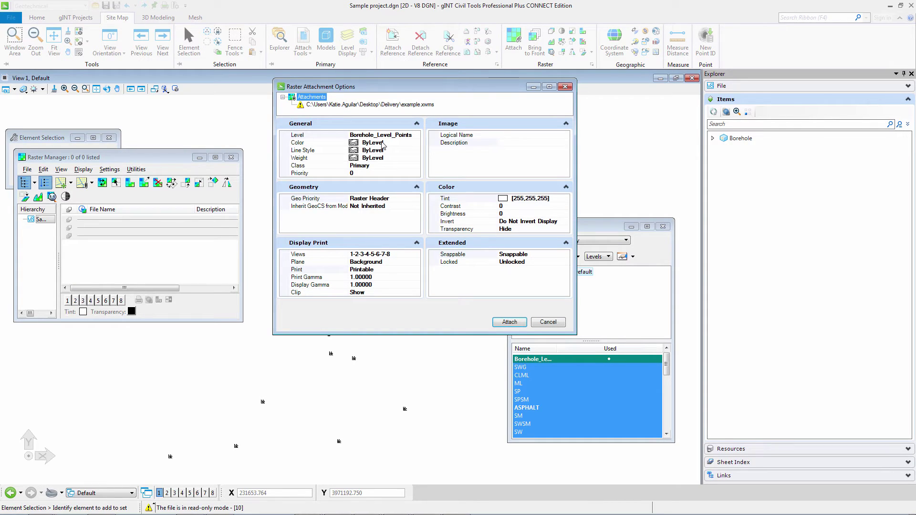
Step: Set the raster attachment's level to USGS Map
left_click(409, 136)
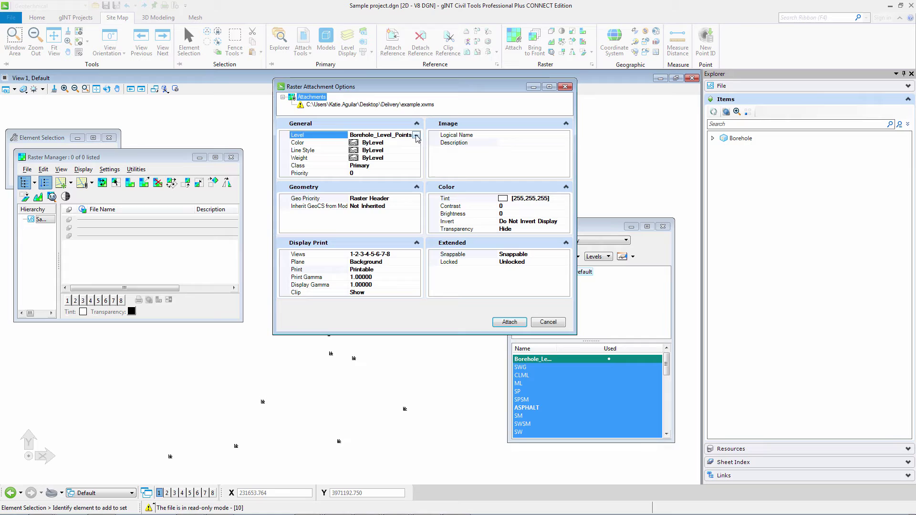
left_click(416, 136)
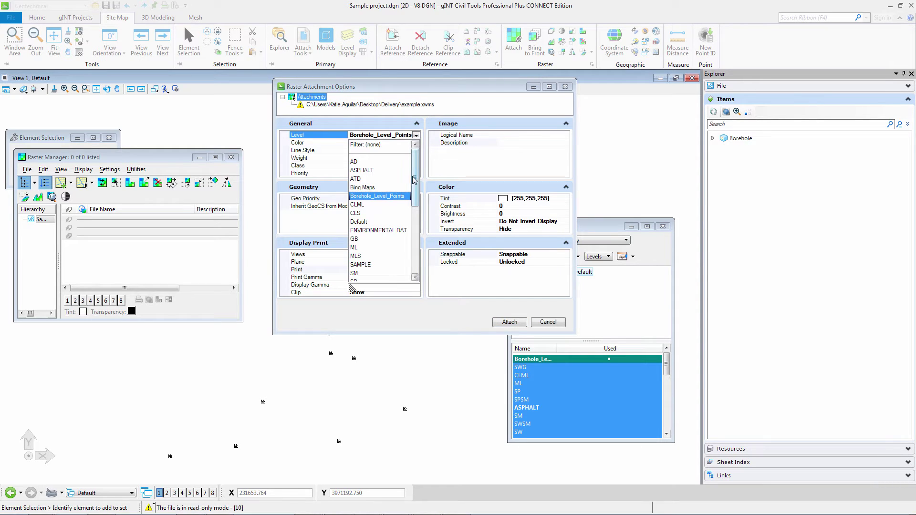
left_click_drag(414, 181, 422, 234)
scroll(391, 272, "down", 2)
left_click(390, 275)
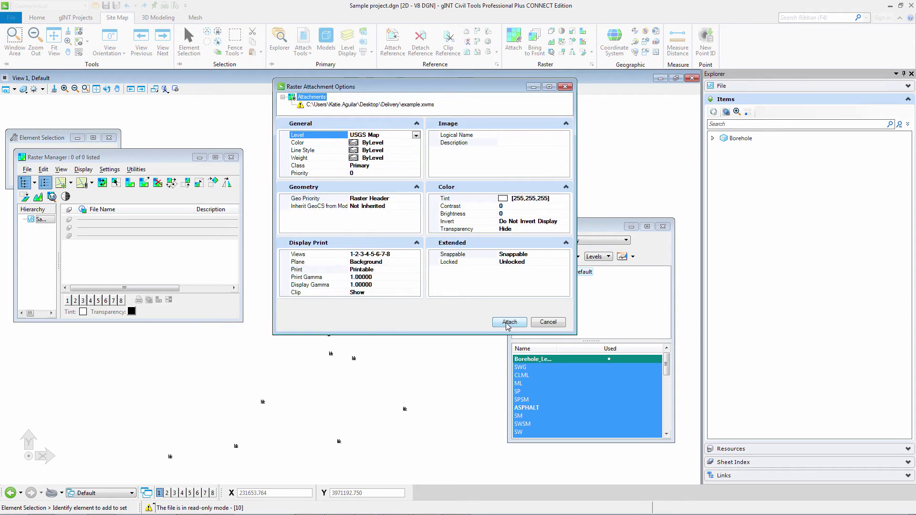
Step: Attach example.xwms, then zoom out and pan down to reveal the coloured geology around the boreholes
left_click(509, 322)
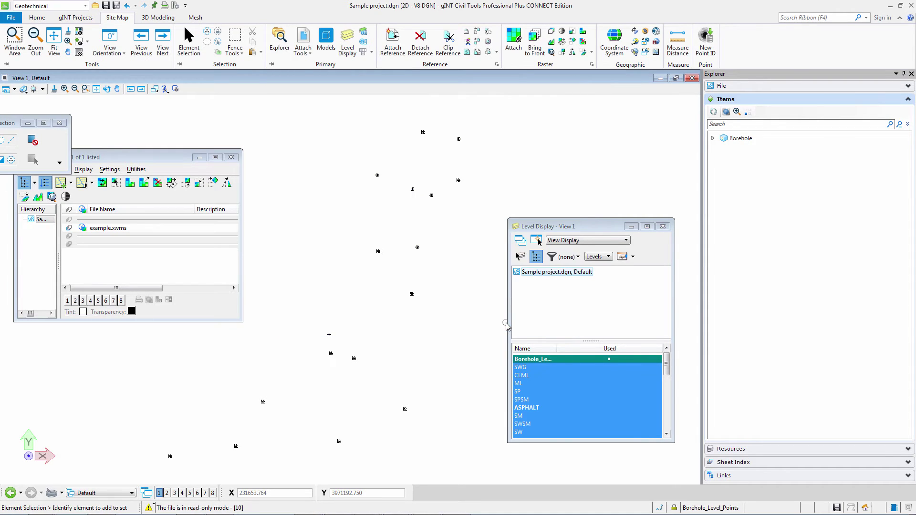
scroll(503, 322, "down", 4)
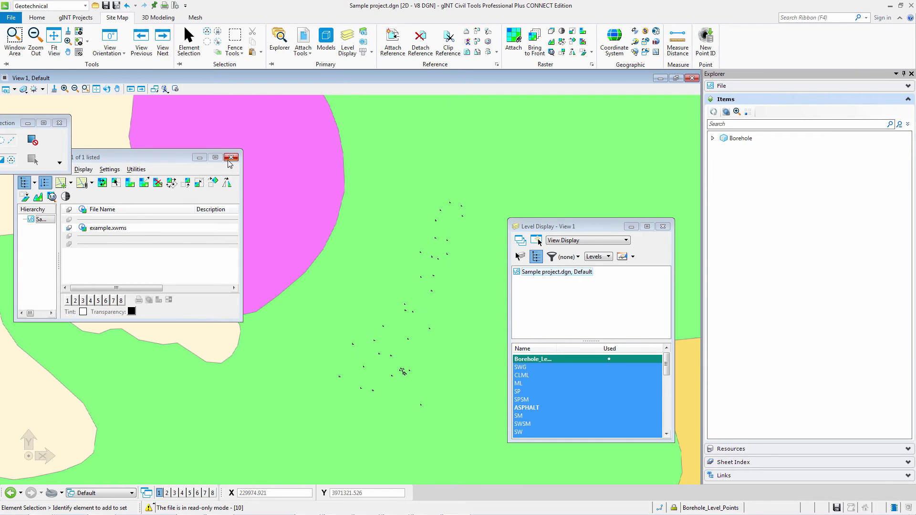
scroll(375, 329, "down", 5)
left_click(116, 88)
left_click_drag(463, 203, 458, 345)
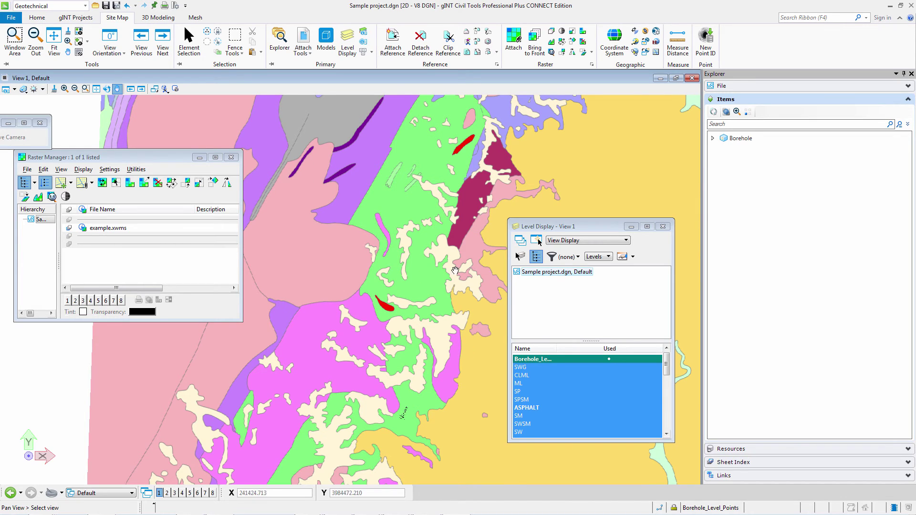
Step: Edit the example.xwms WMS map and delete the selected faults-low layer
right_click(114, 228)
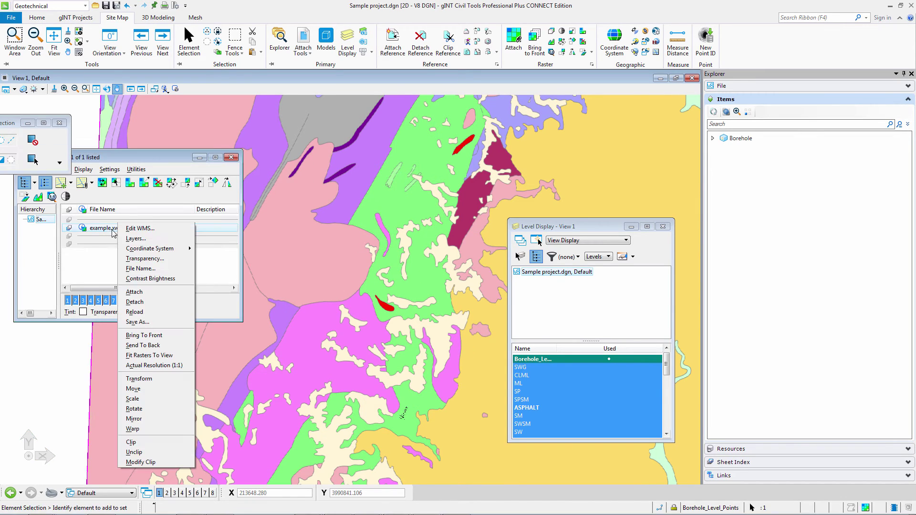
left_click(141, 228)
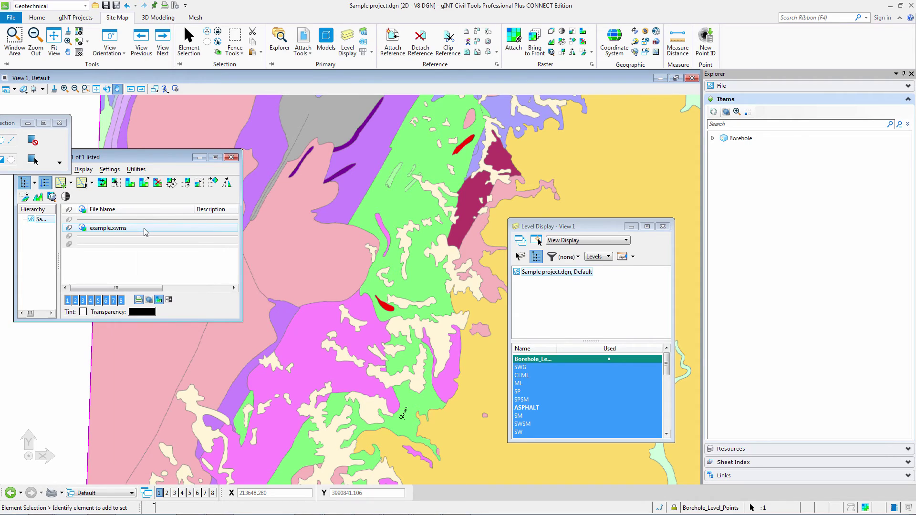
left_click(401, 277)
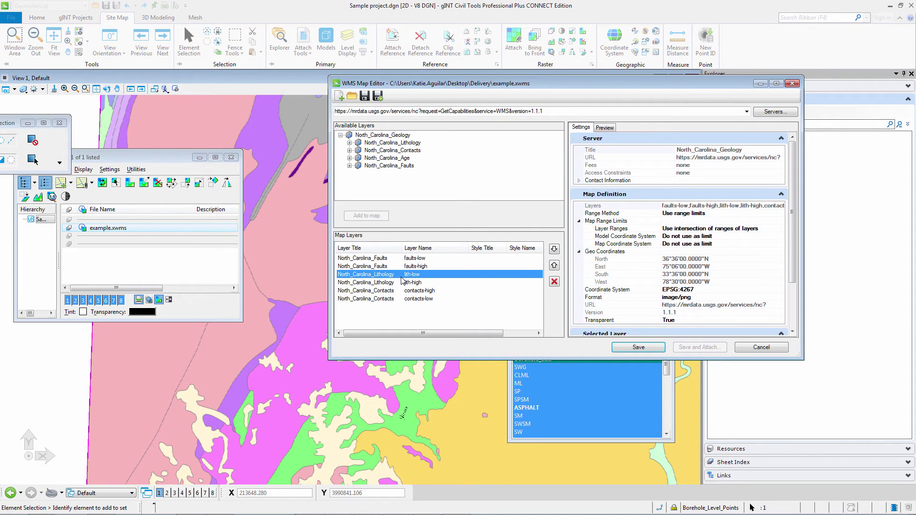
left_click(553, 282)
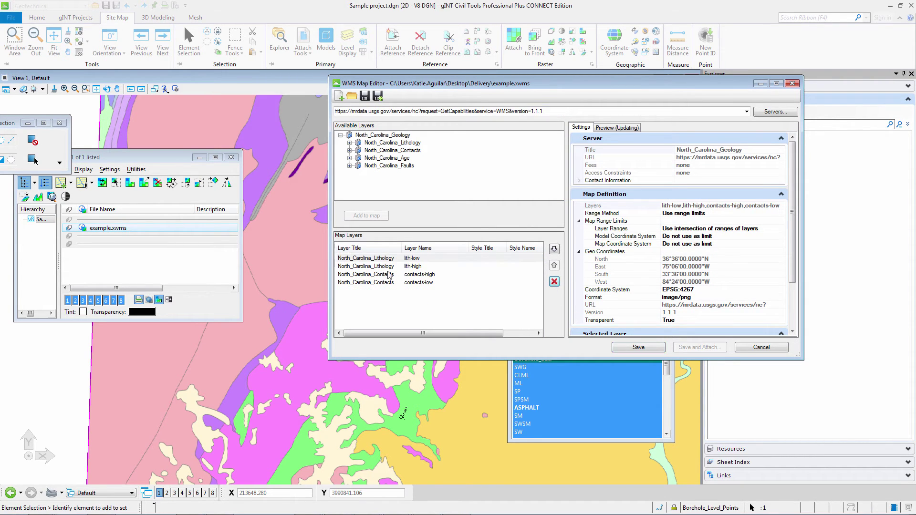
left_click(554, 282)
key("Return")
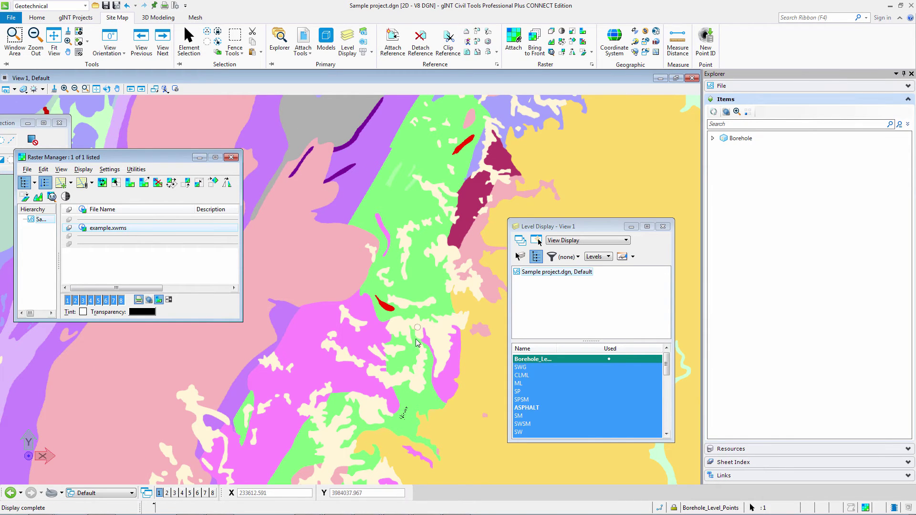
Step: Remove the lith-low layer from example.xwms and save to redraw the map
right_click(123, 232)
left_click(152, 227)
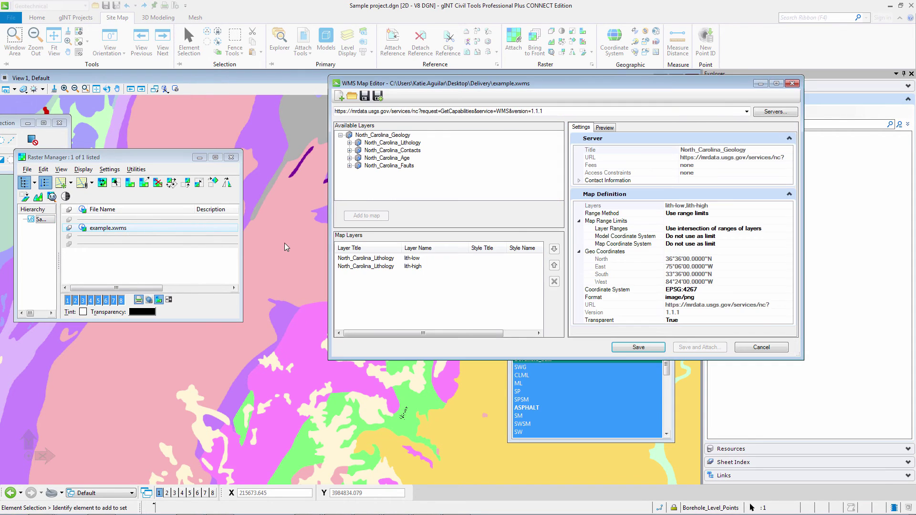
left_click(404, 259)
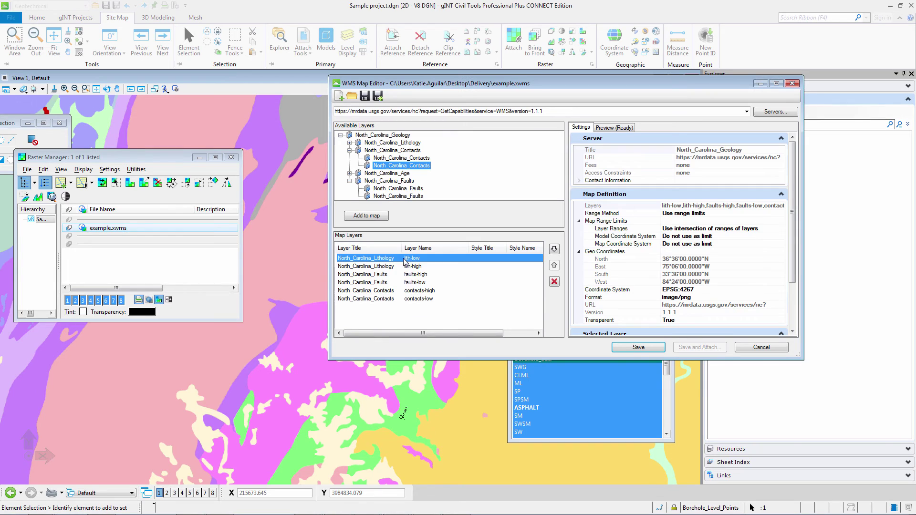
left_click(554, 282)
left_click(641, 348)
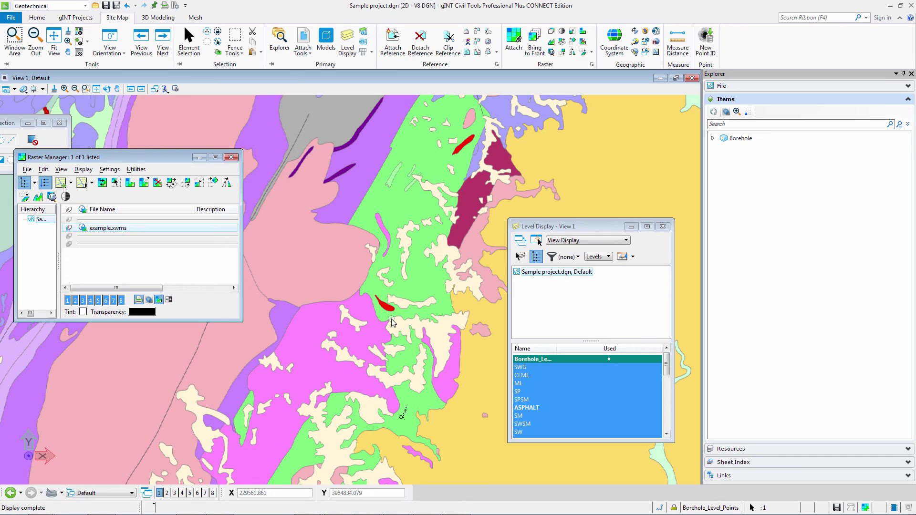
Step: Zoom out until the whole North Carolina geologic map and its magenta frame are visible
scroll(391, 323, "down", 3)
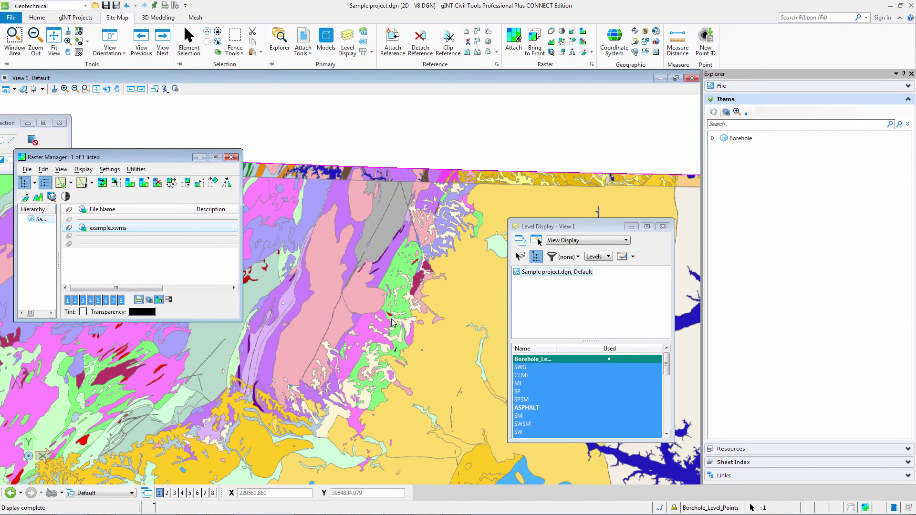
scroll(391, 322, "down", 1)
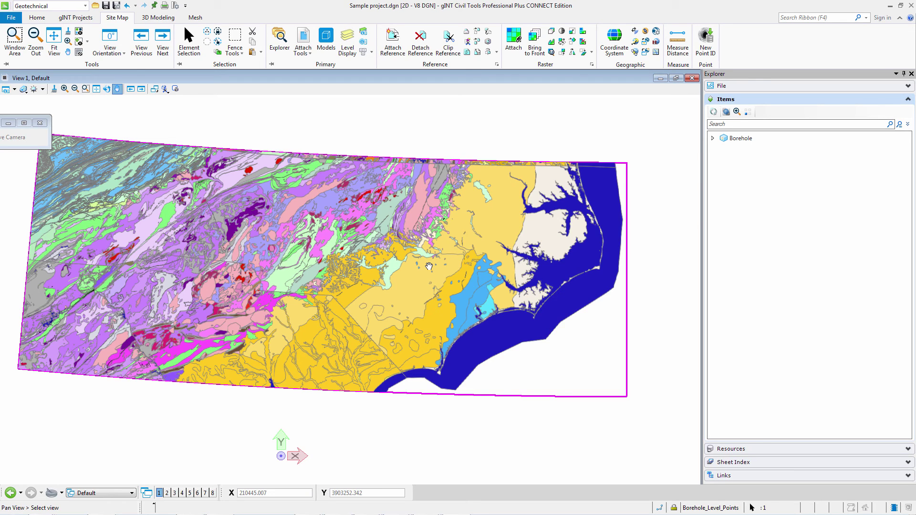
scroll(427, 265, "down", 2)
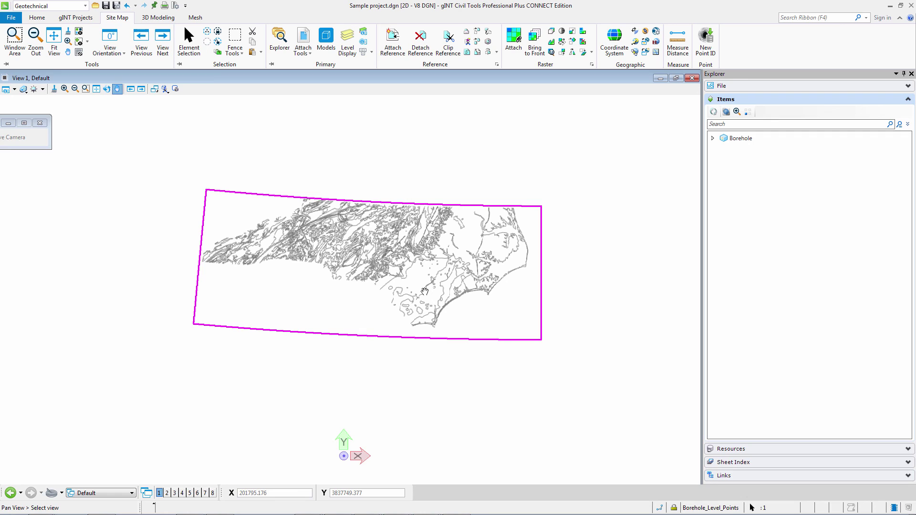
Step: Zoom the view to the Borehole items, then back out slightly over the geologic zones
left_click(725, 138)
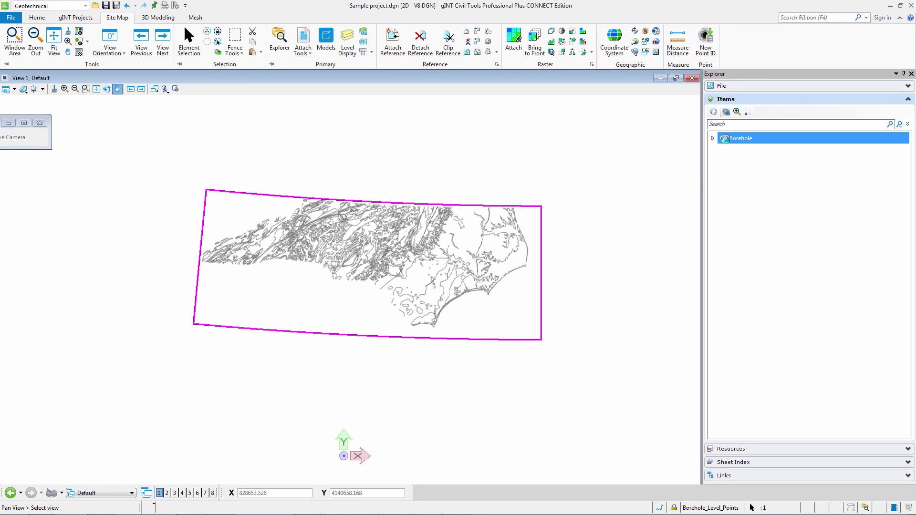
right_click(725, 139)
left_click(749, 147)
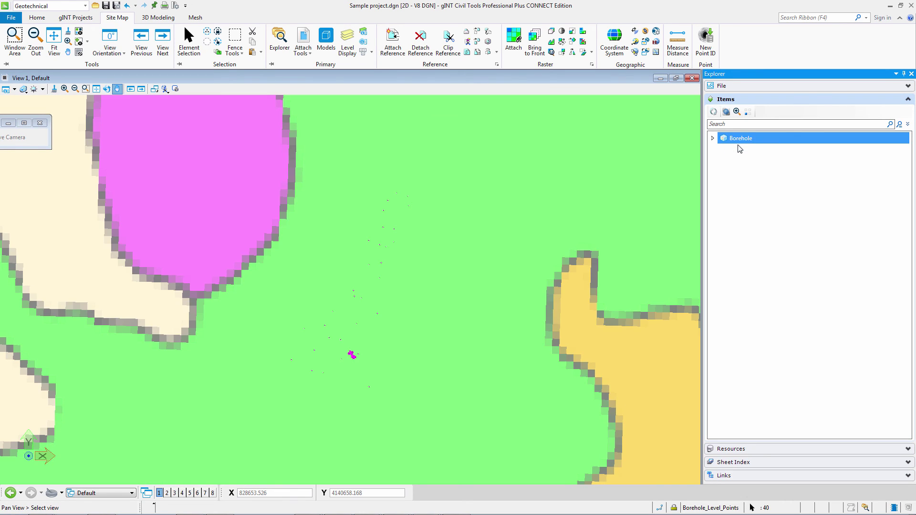
scroll(440, 296, "down", 7)
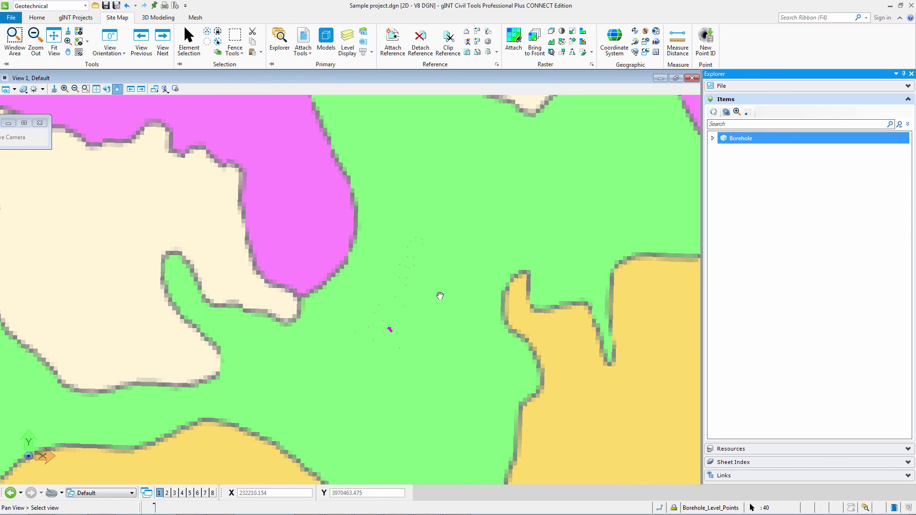